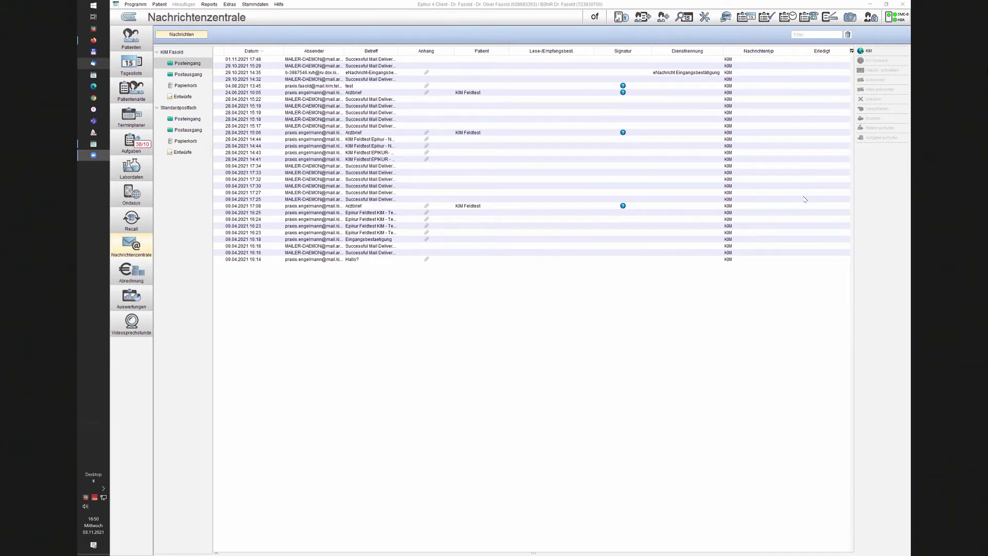
Step: Fetch the new KIM messages into the practice inbox
click(876, 53)
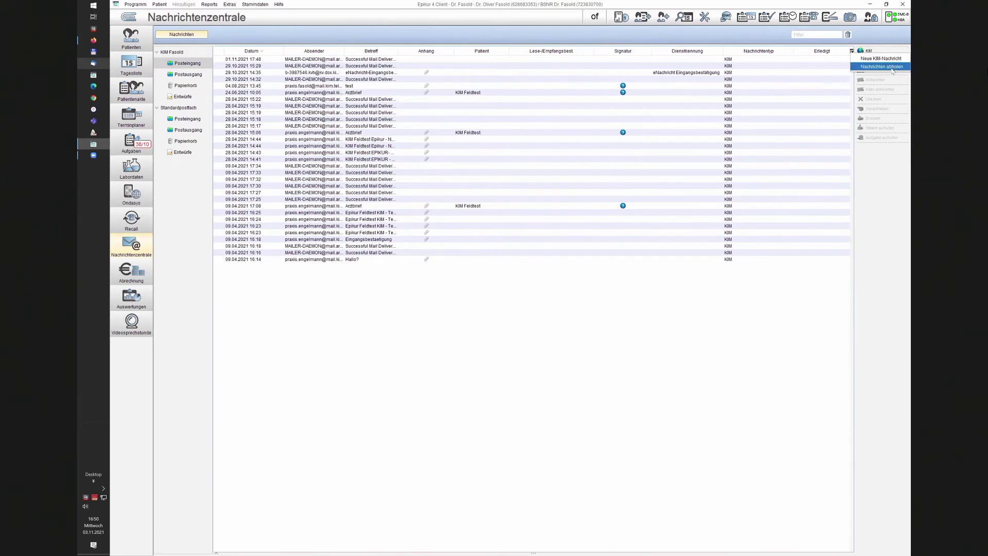
click(892, 68)
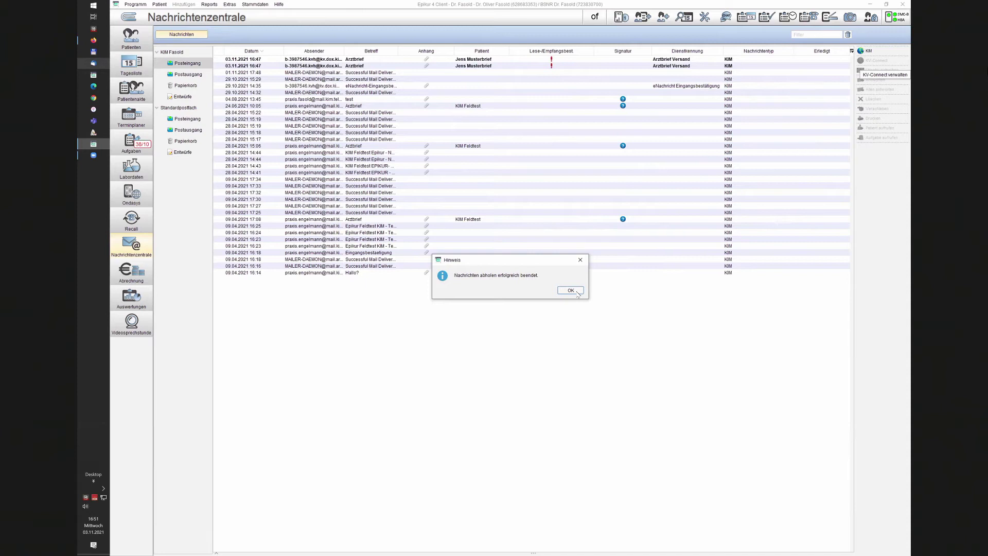
click(577, 291)
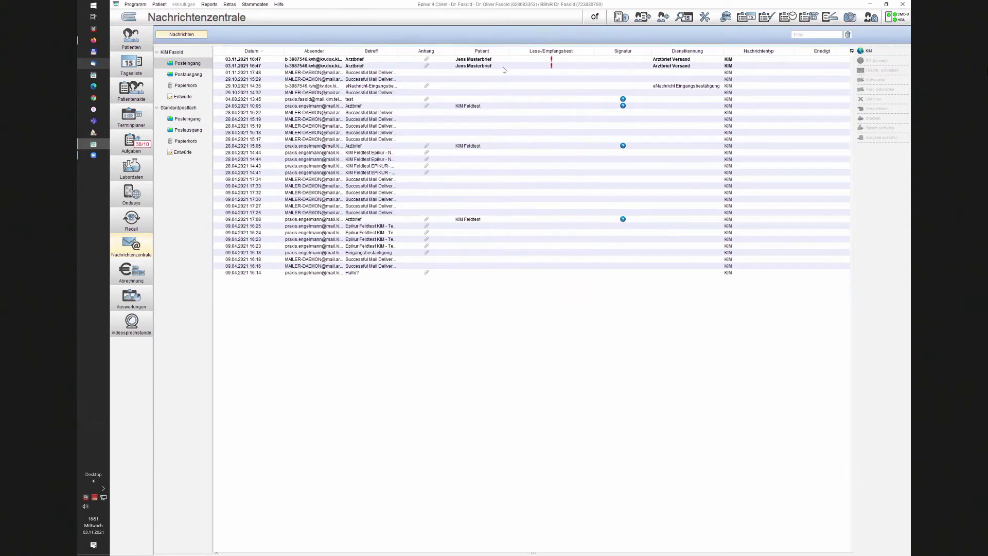
Step: Open the second new Arztbrief message, sending the requested read receipt, and view its attachment CGM_eArztbrief.pdf
click(332, 66)
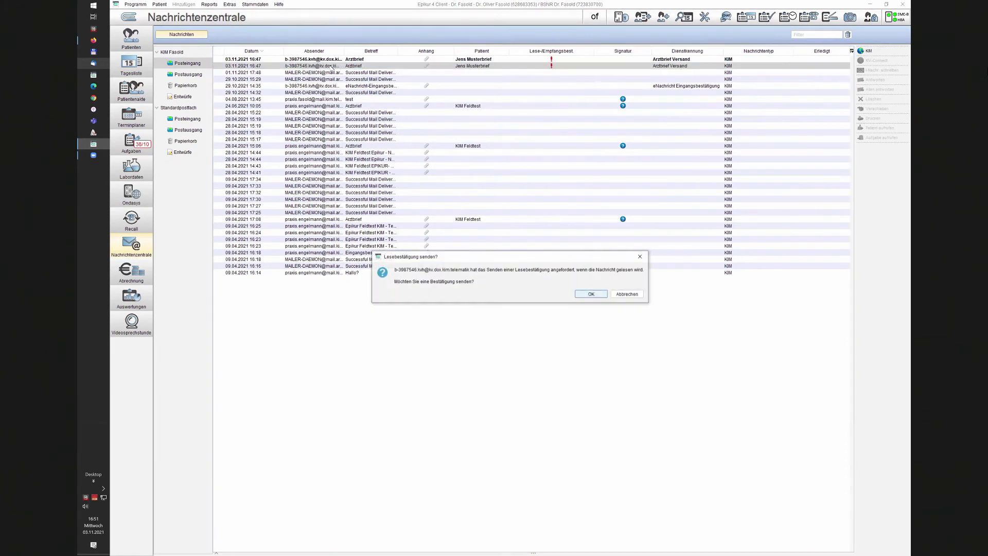
click(590, 294)
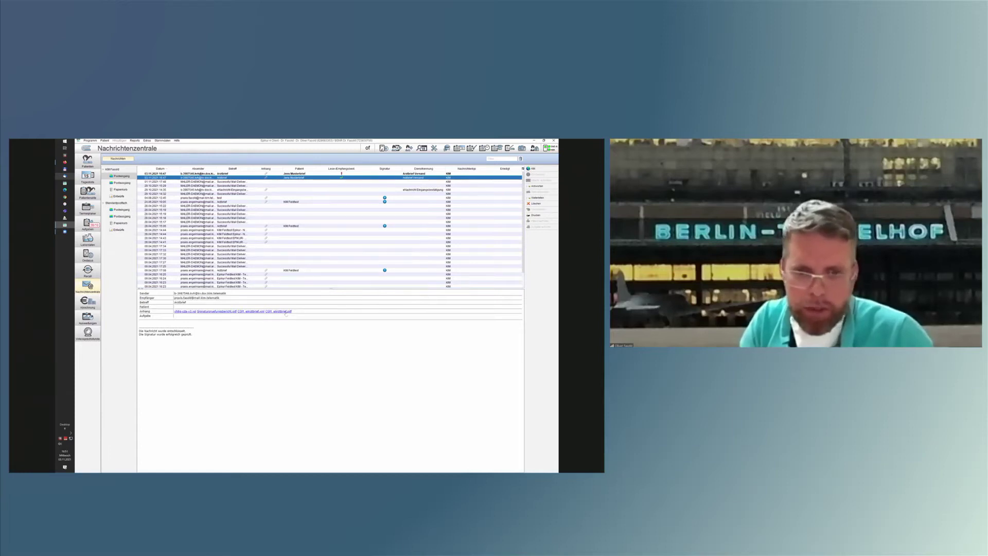
click(286, 314)
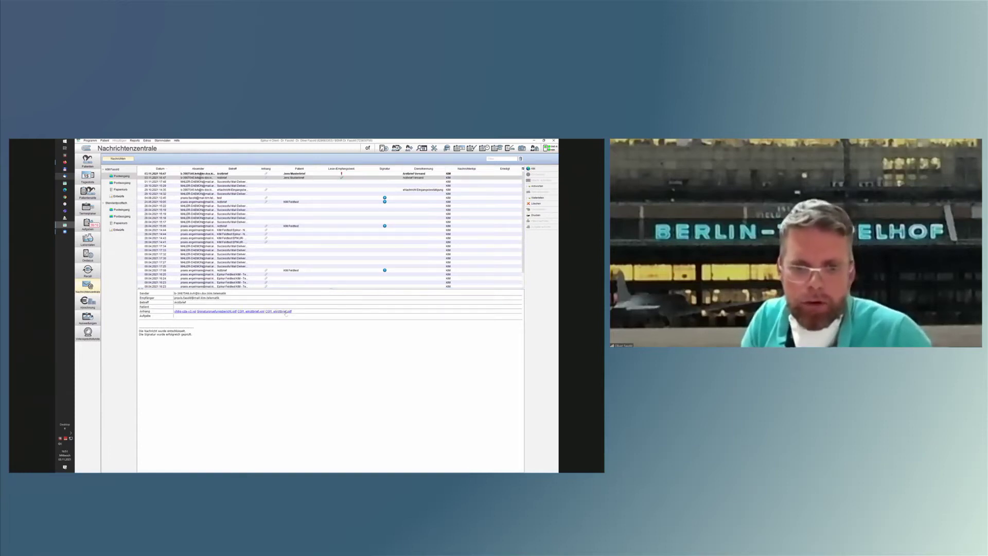
right_click(286, 312)
click(294, 315)
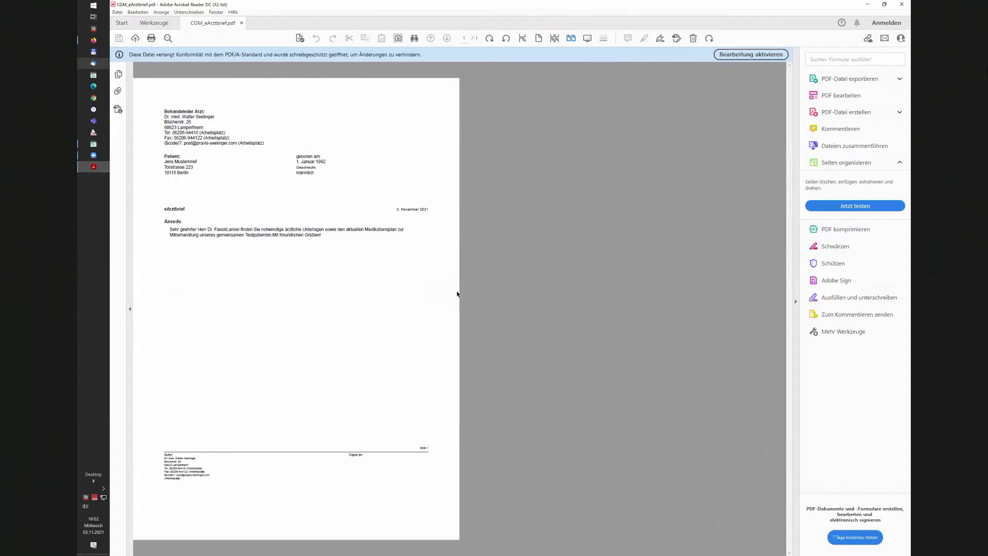
Step: Switch back to Epikur and create a KIM message from the QES-signed Befundbericht letter in the test patient's record
click(94, 145)
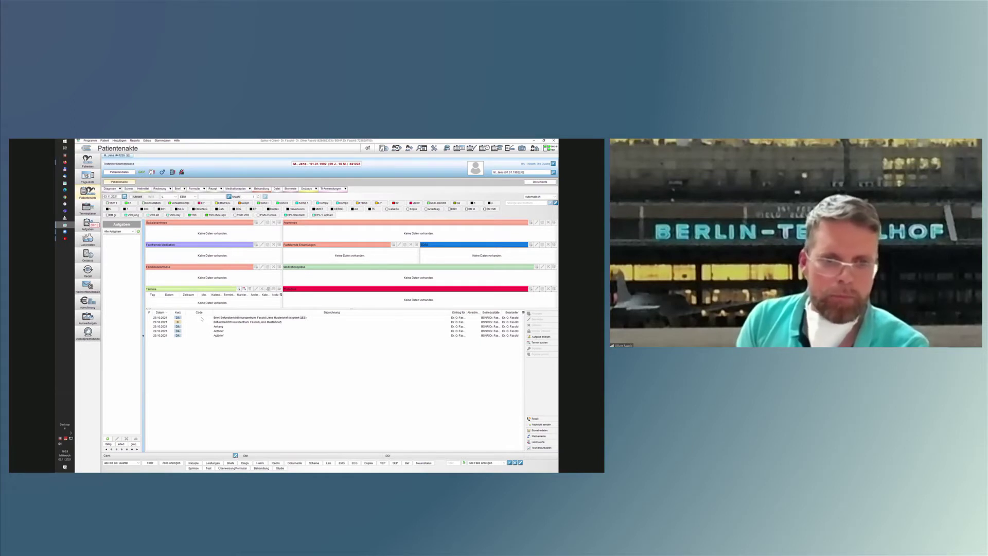
click(202, 318)
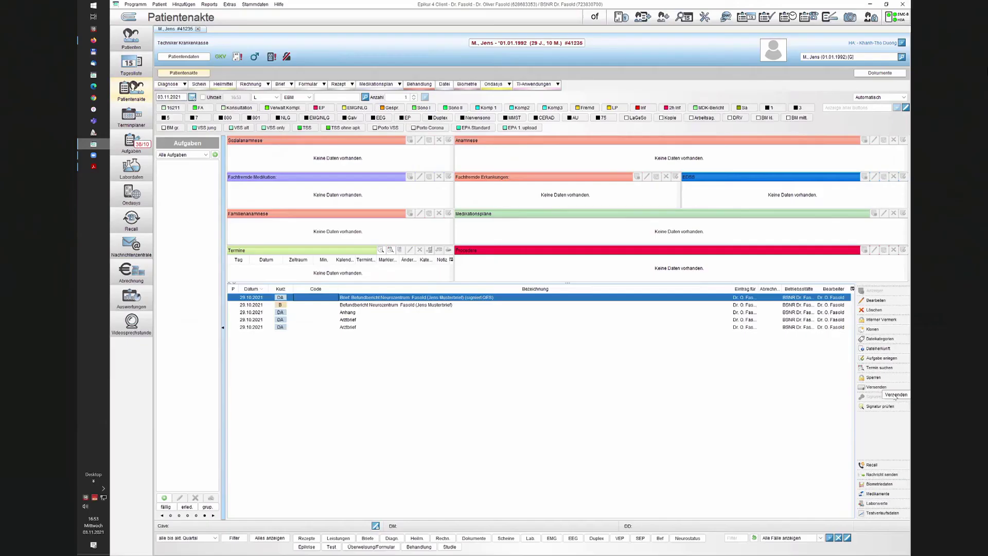
click(893, 389)
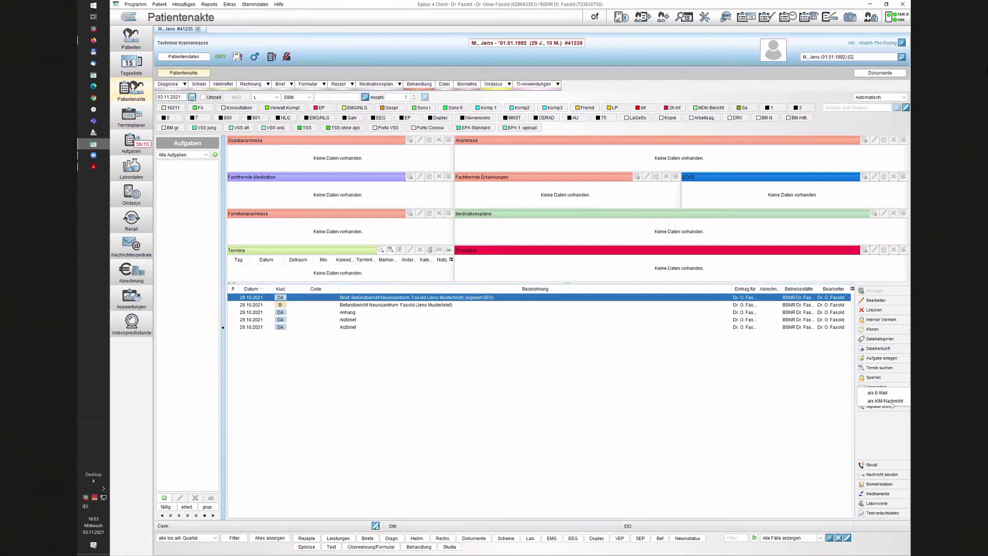
click(892, 402)
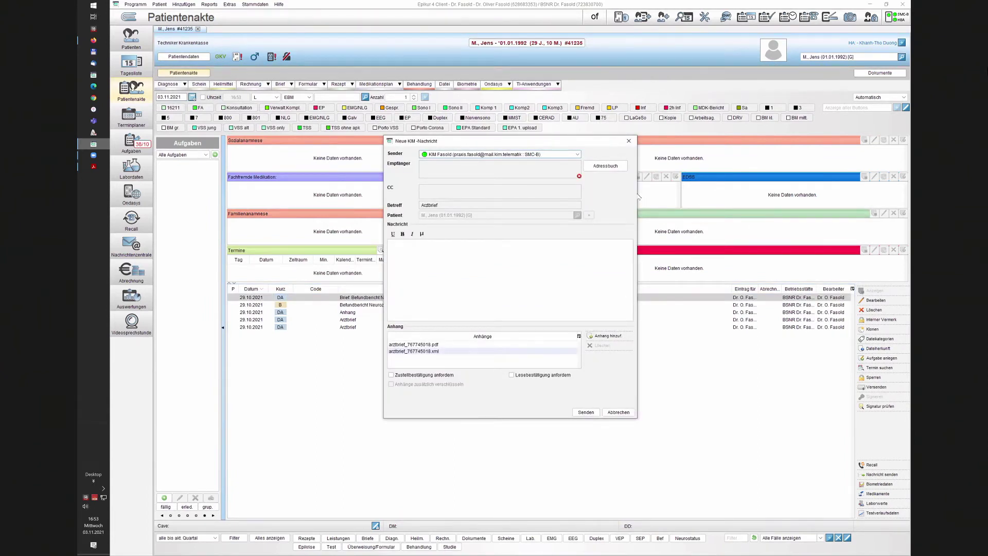
Step: Set the Wittmund contact from the personal contacts as the recipient and send the KIM message with subject Arztbrief
click(606, 166)
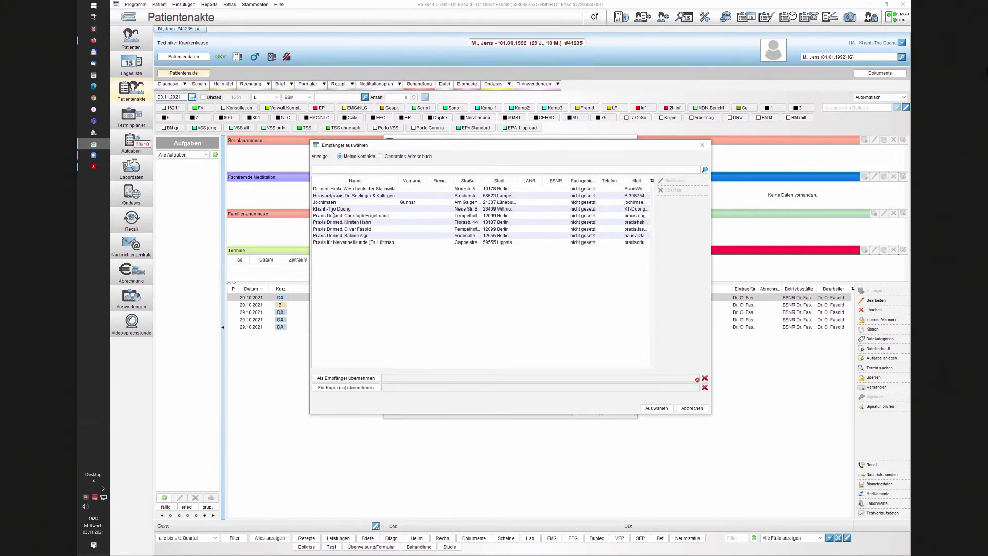
double_click(354, 209)
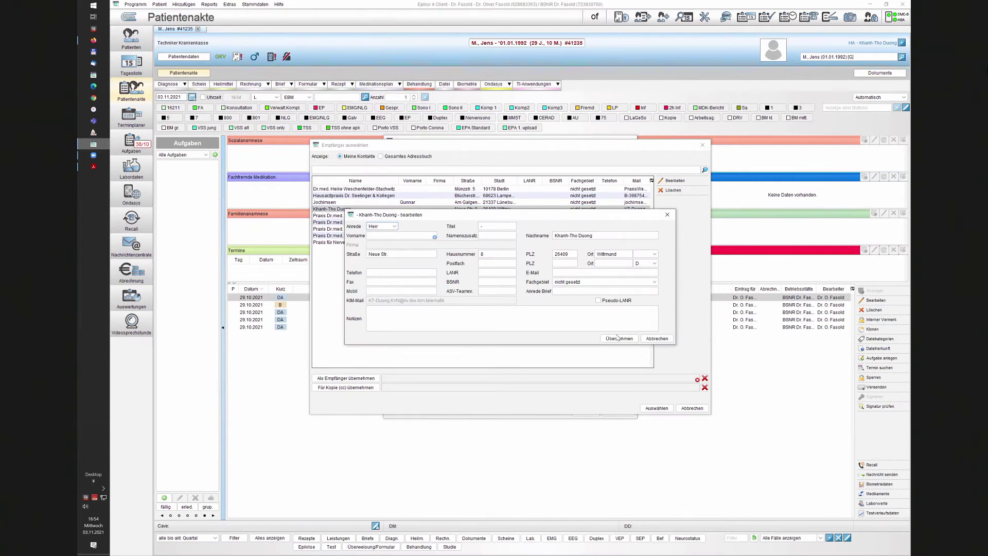
click(619, 339)
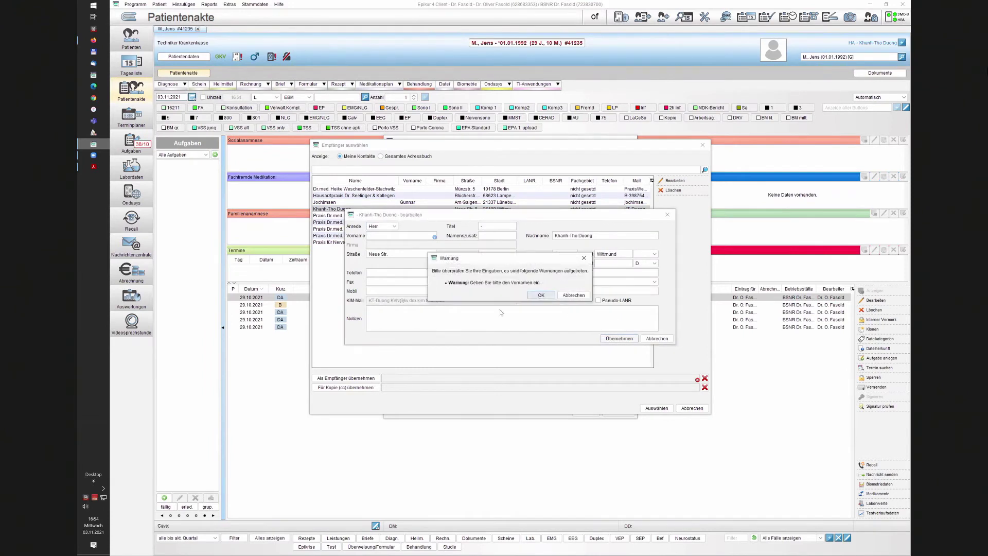
key(Return)
click(345, 208)
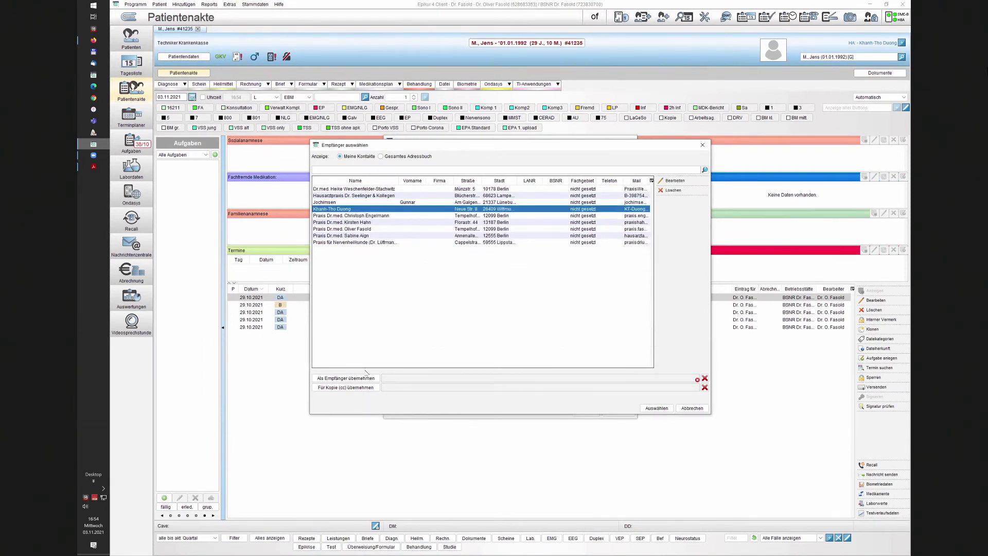
click(366, 379)
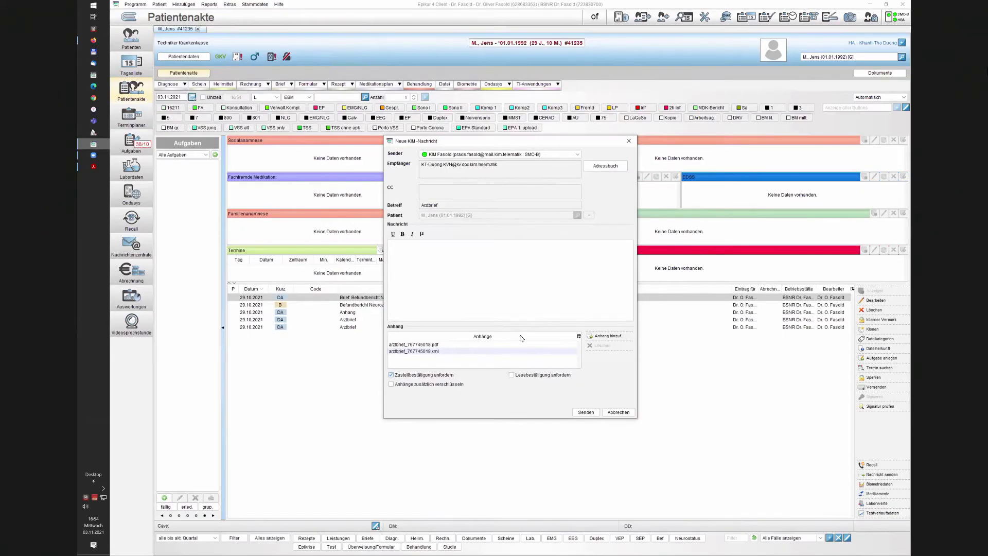
click(582, 412)
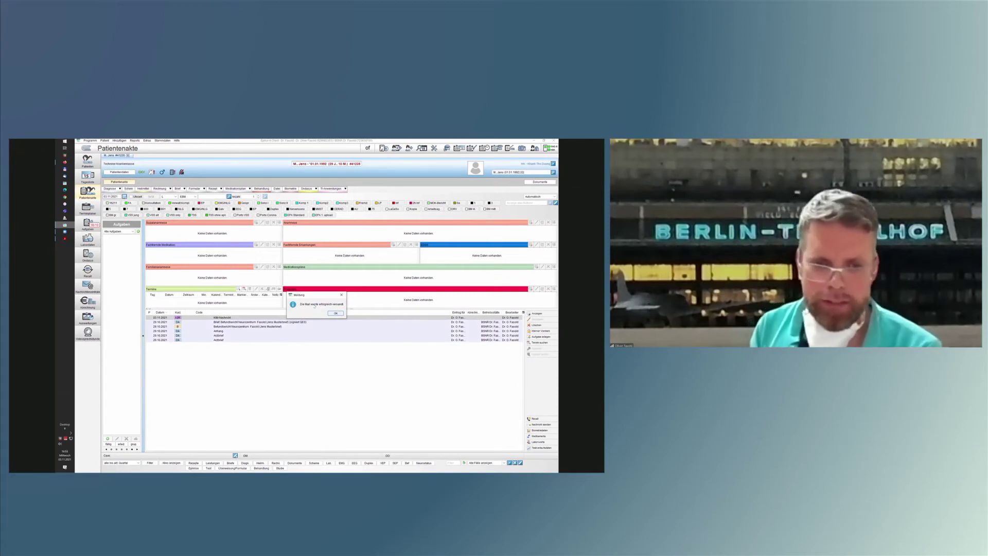
click(339, 313)
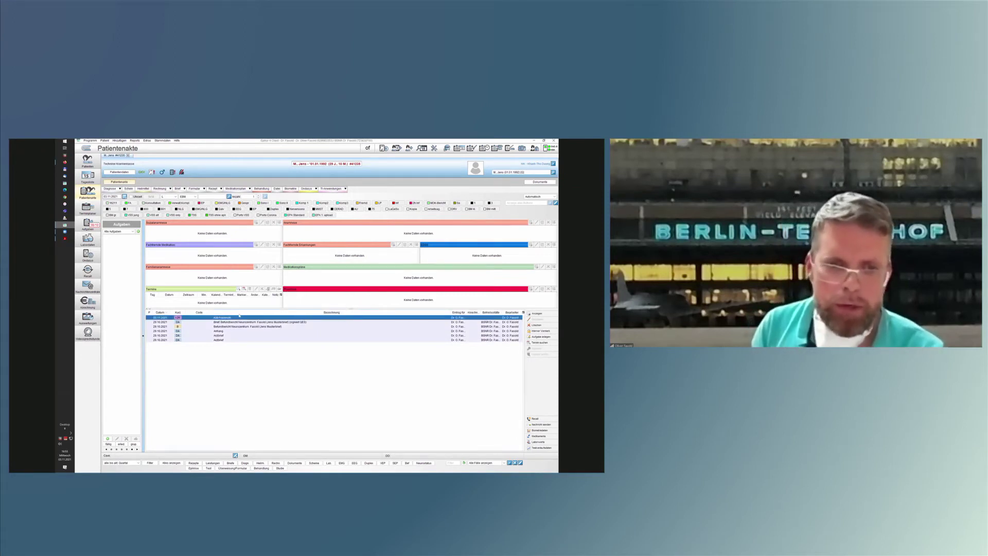
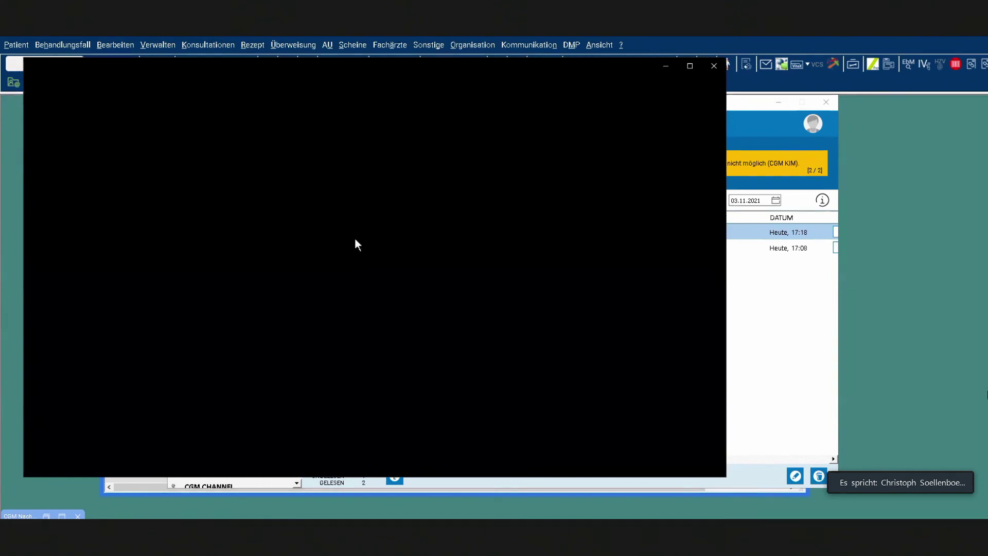
Step: View the received eNachricht's attachment 1_000019_001_001.JPG, then leave the message and eCOCKPIT
click(630, 72)
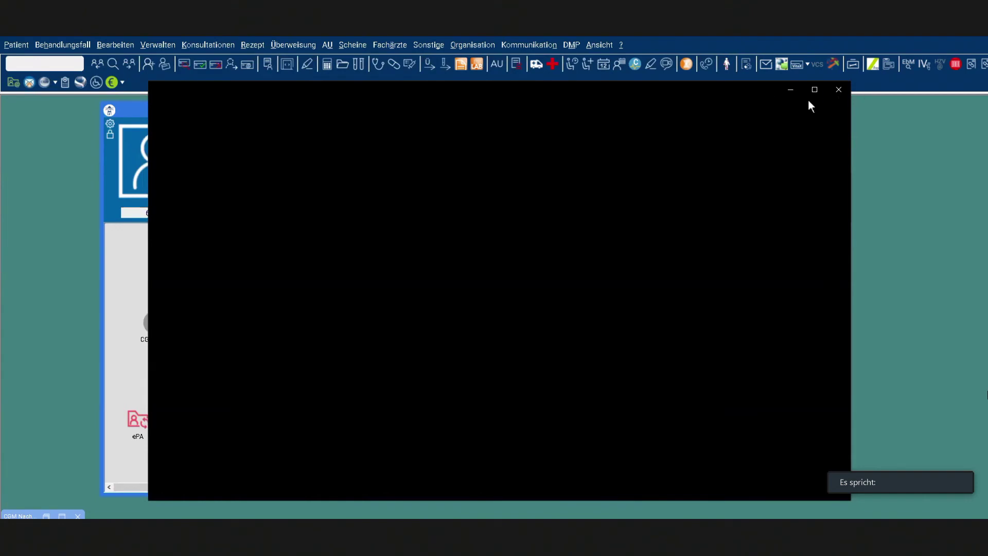
click(843, 90)
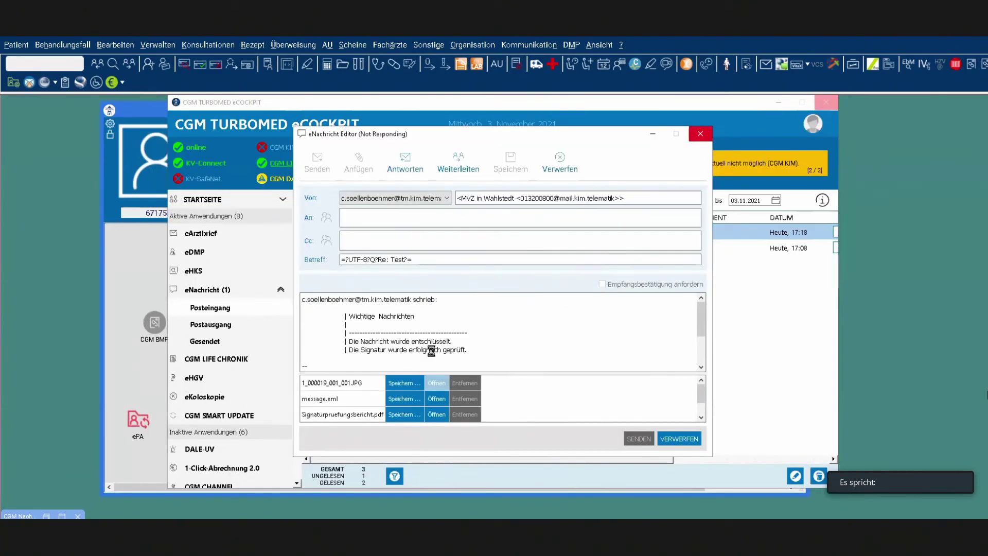
click(436, 382)
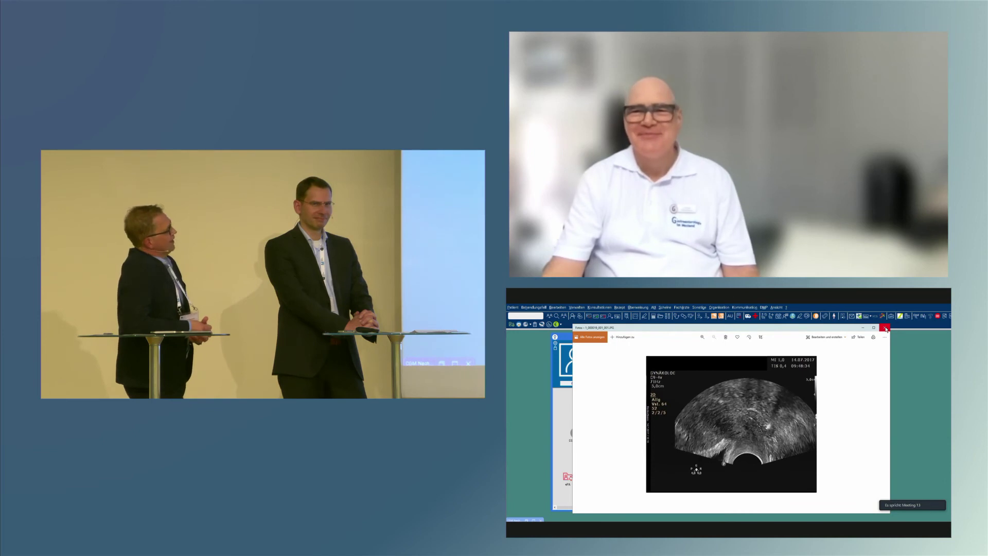
click(885, 327)
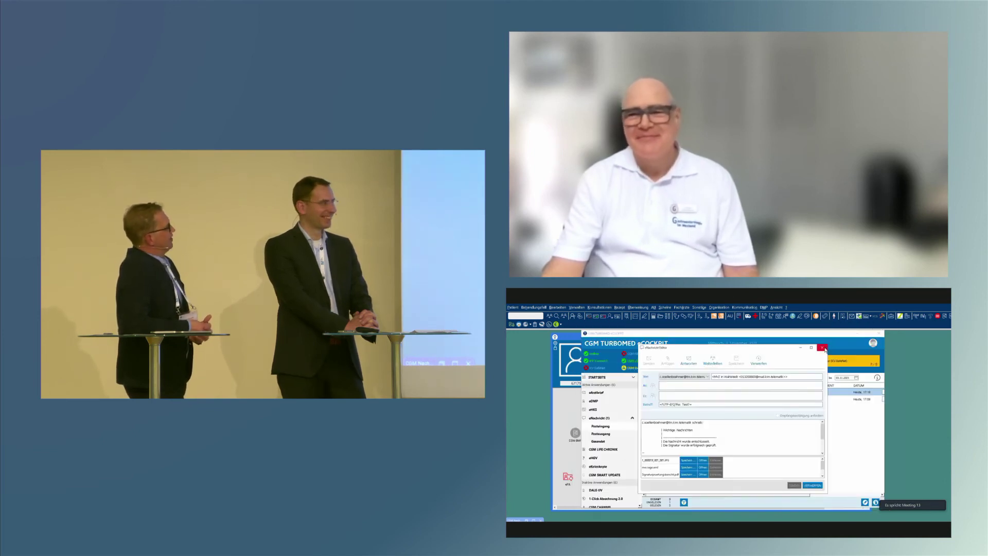
click(824, 348)
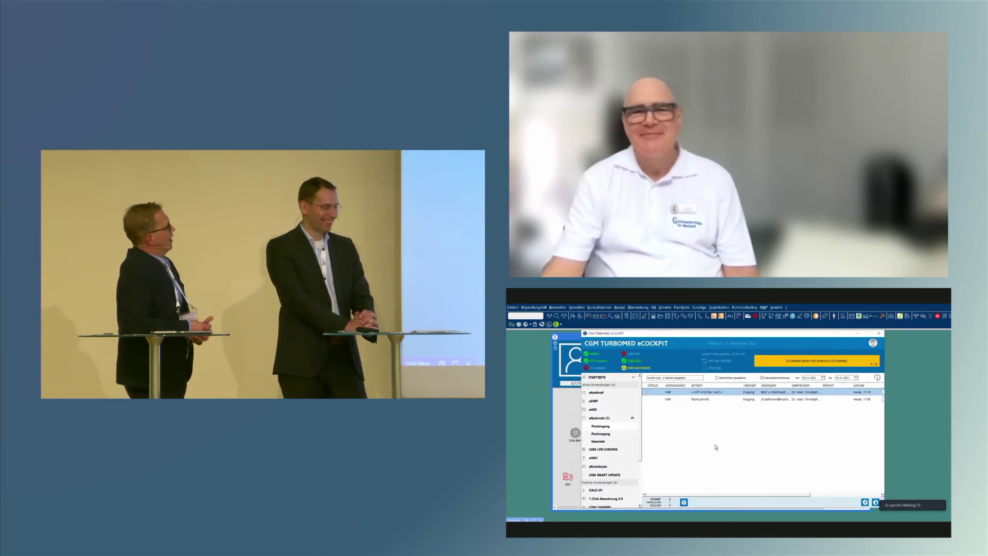
click(856, 333)
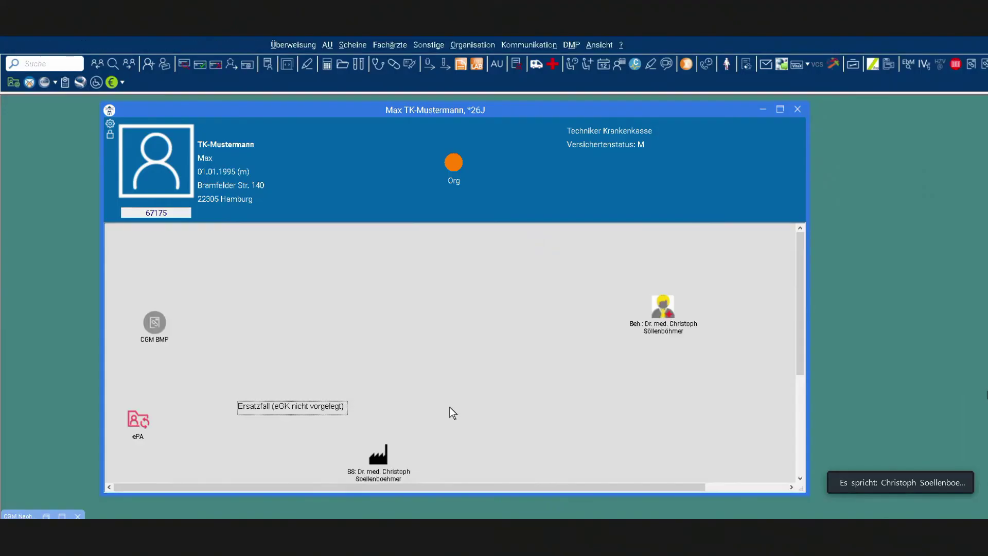
Step: Open the test patient's medical record and create a detailed sick note (AU ausführlich)
double_click(557, 448)
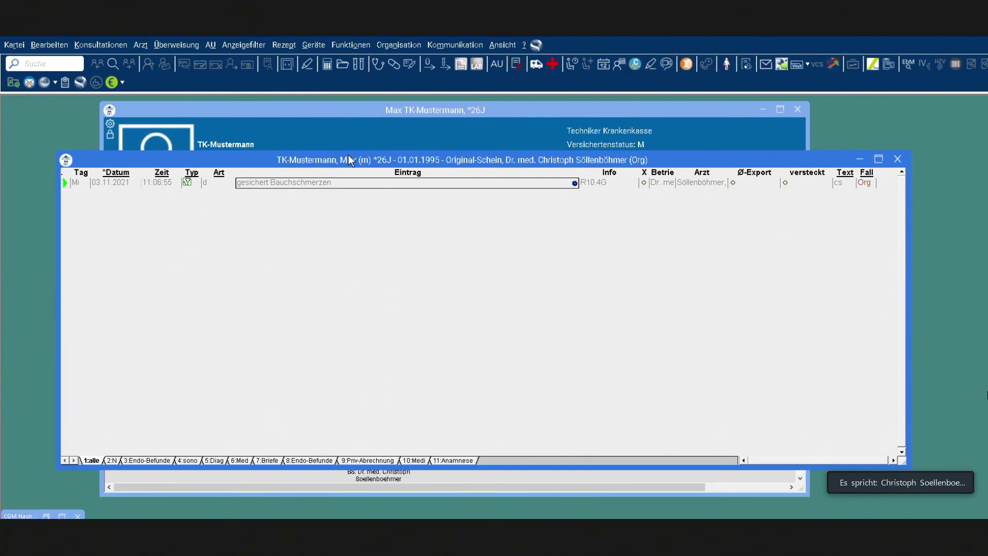
drag(453, 162, 396, 181)
click(211, 45)
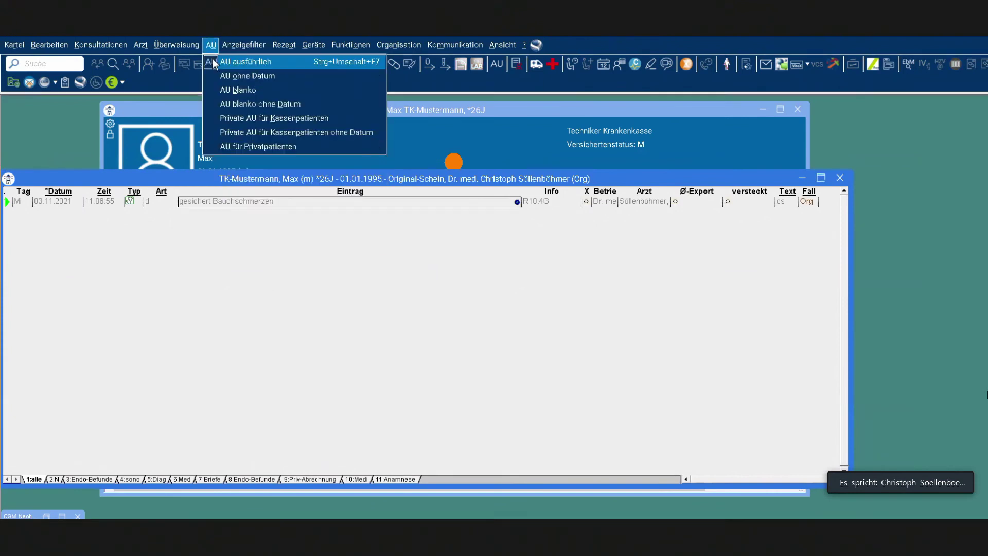
click(222, 61)
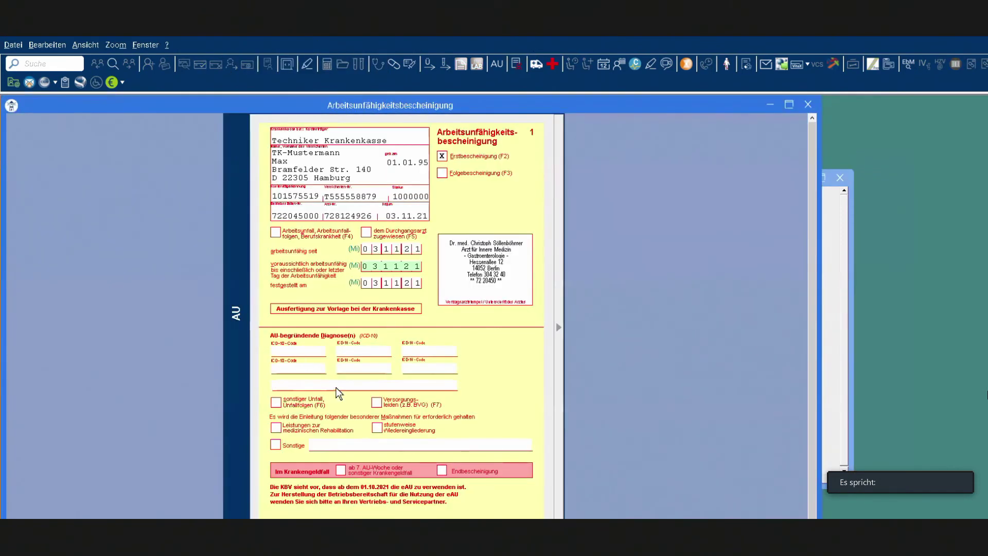
Step: Try to add the diagnosis Bauchschmerzen (R10.4) from the billing diagnoses to the sick note
click(337, 389)
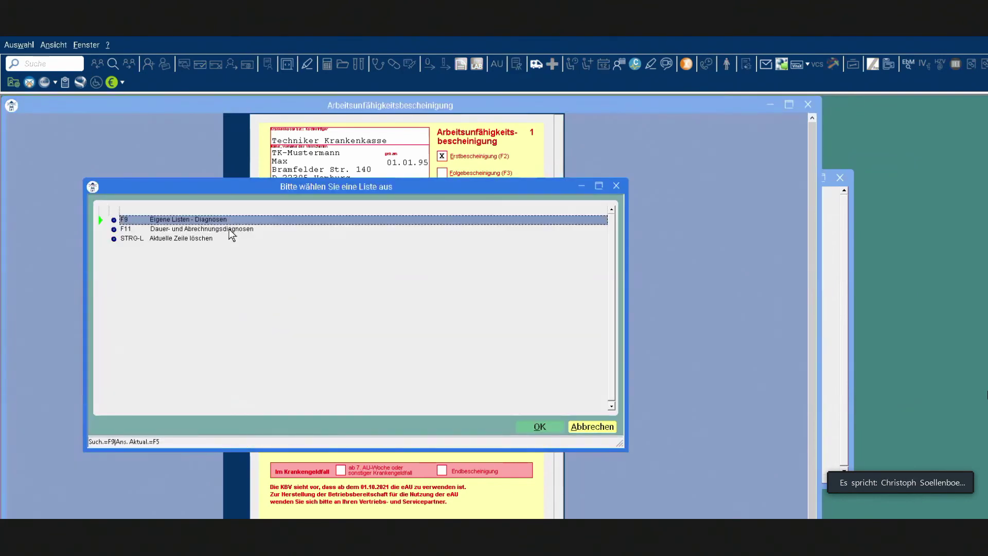
double_click(223, 231)
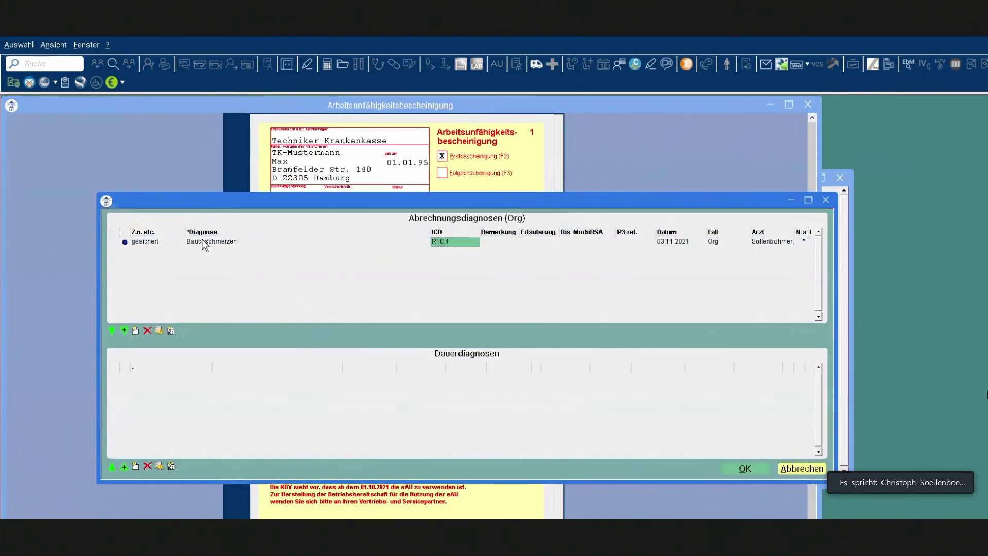
click(202, 240)
click(737, 462)
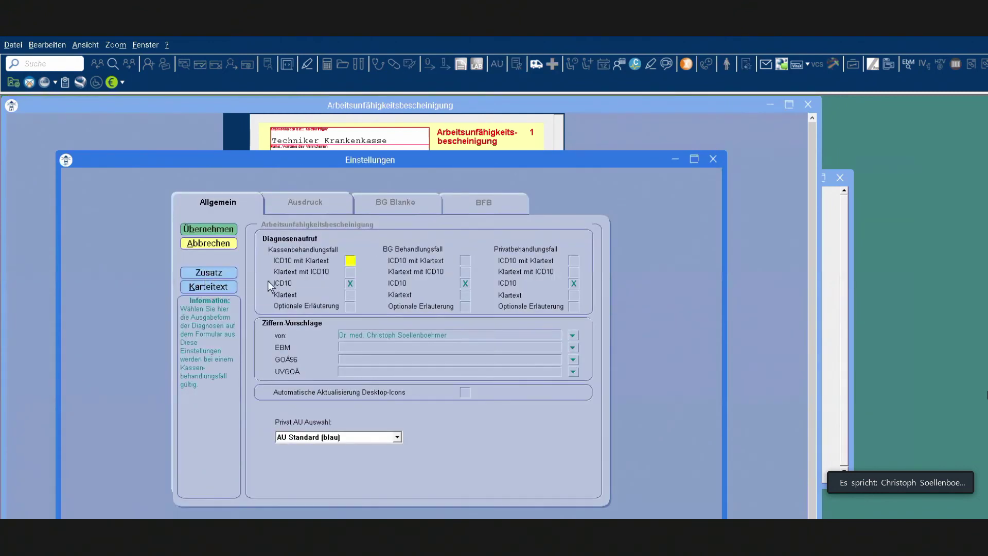
Step: Activate the KBV eAU in the sick note form's additional settings and save the settings
click(211, 274)
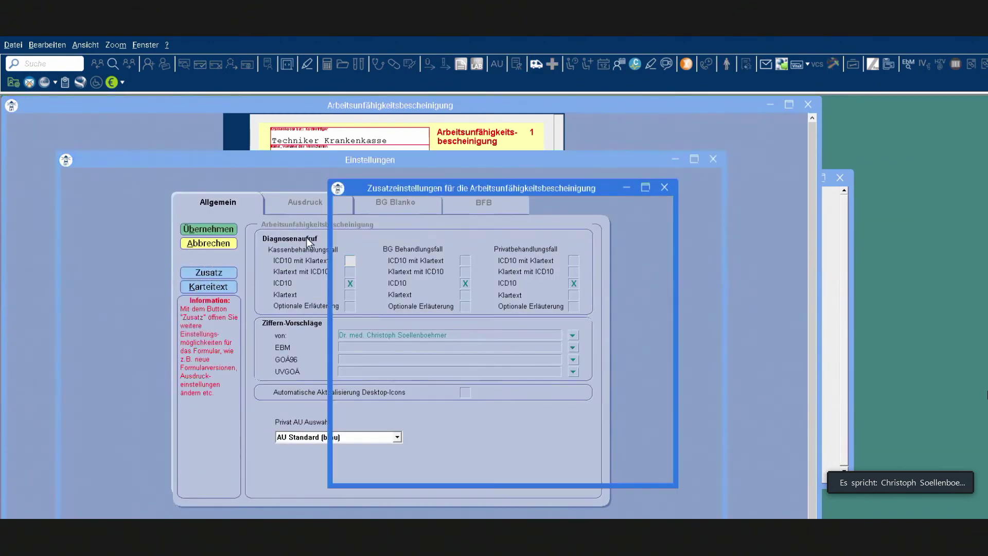
click(533, 276)
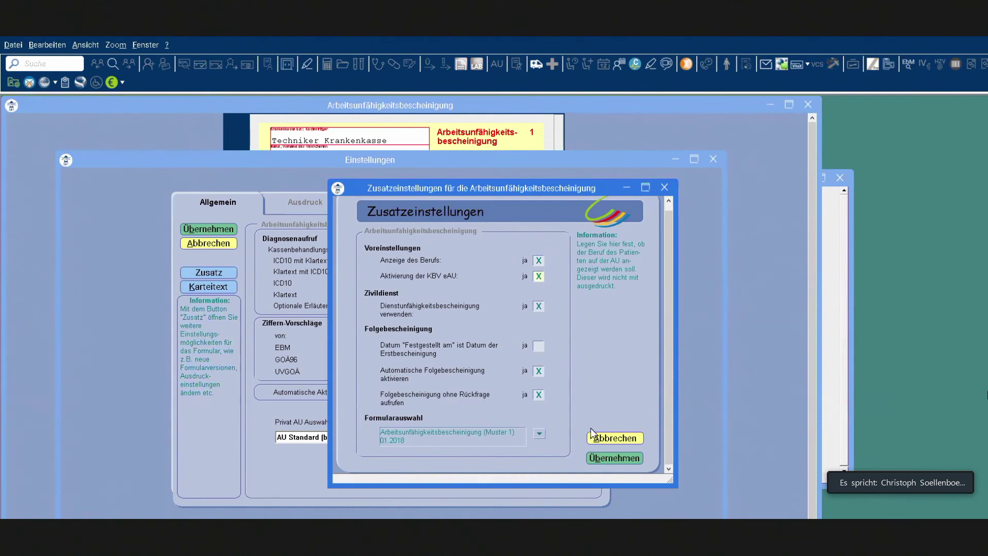
click(608, 458)
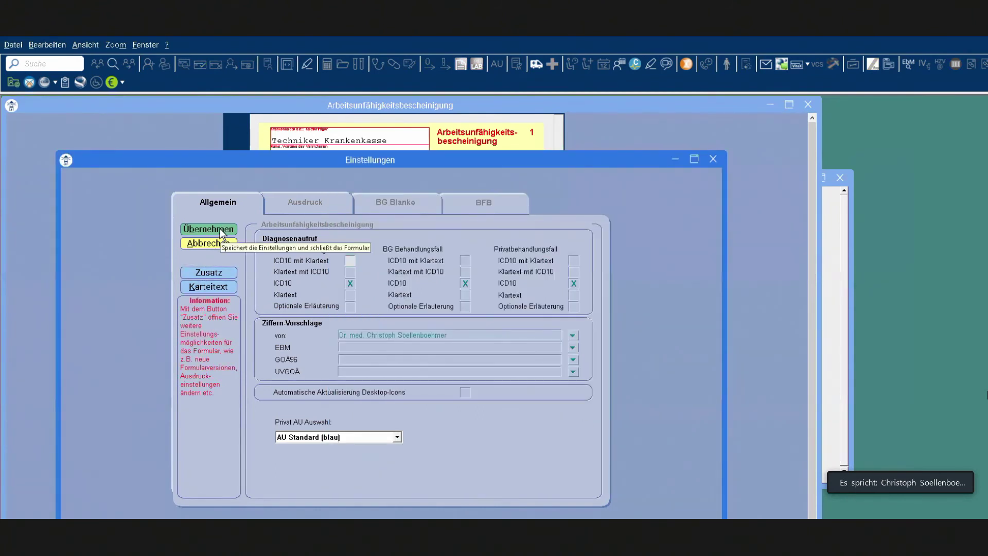
click(208, 228)
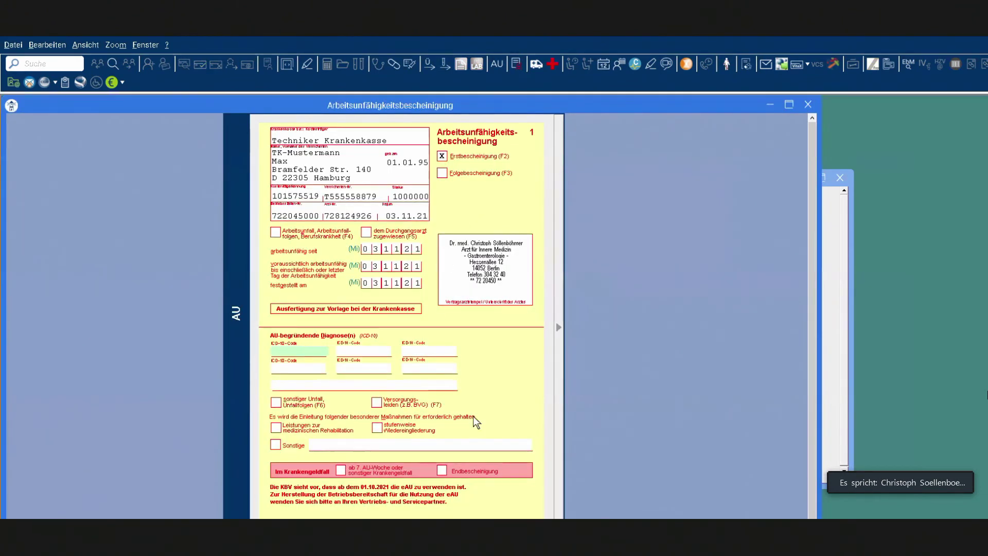
Step: Add the billing diagnosis R10.4 G (Bauchschmerzen) to the sick note and print it
double_click(305, 353)
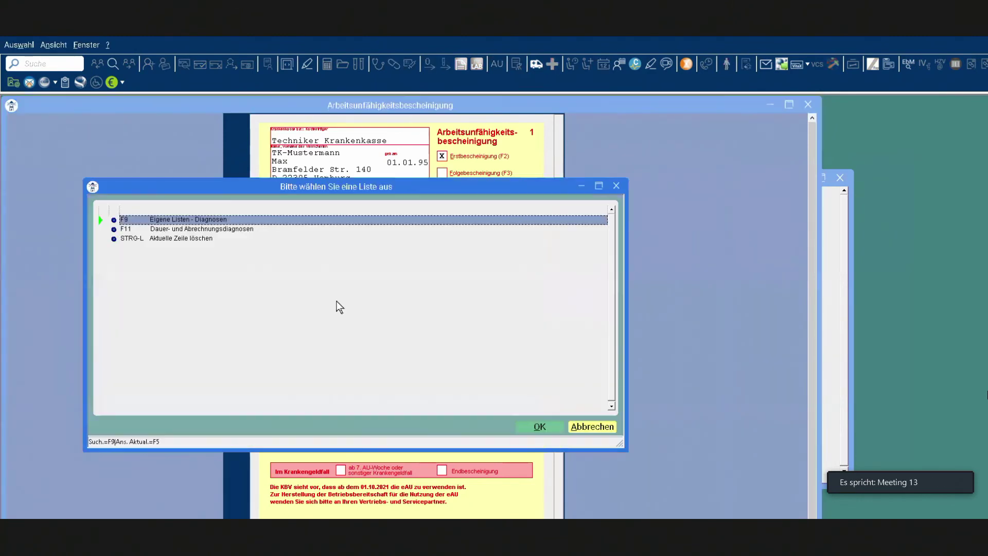
key(F11)
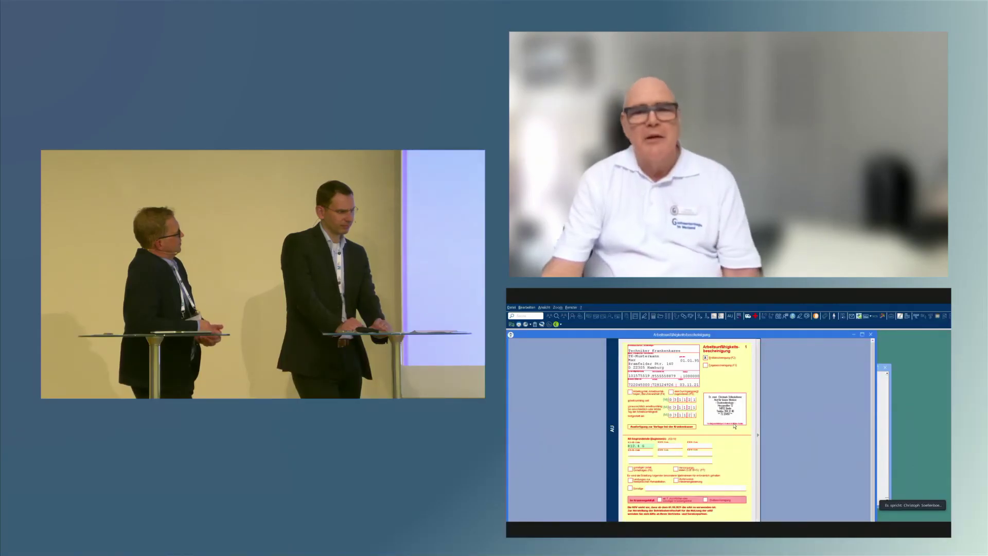
key(ctrl+p)
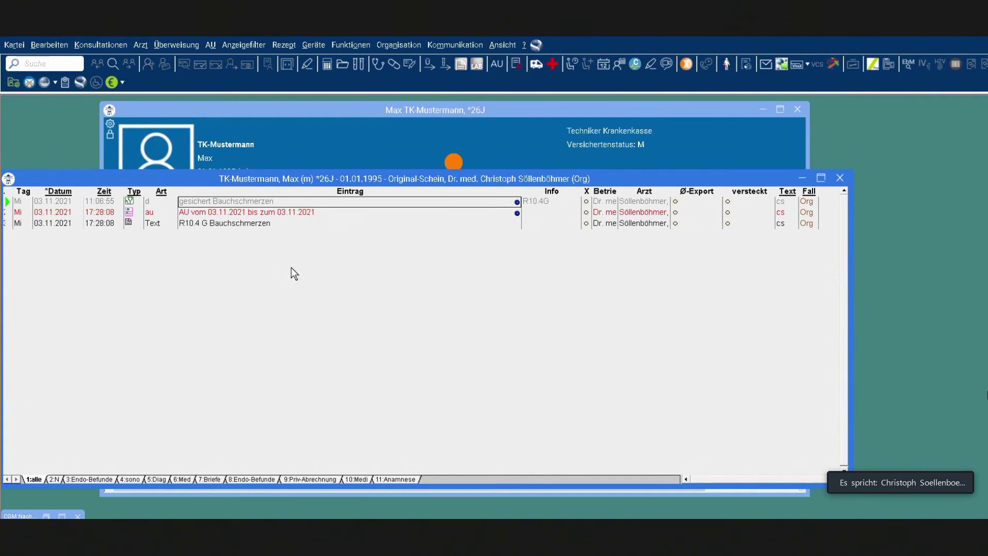
click(222, 47)
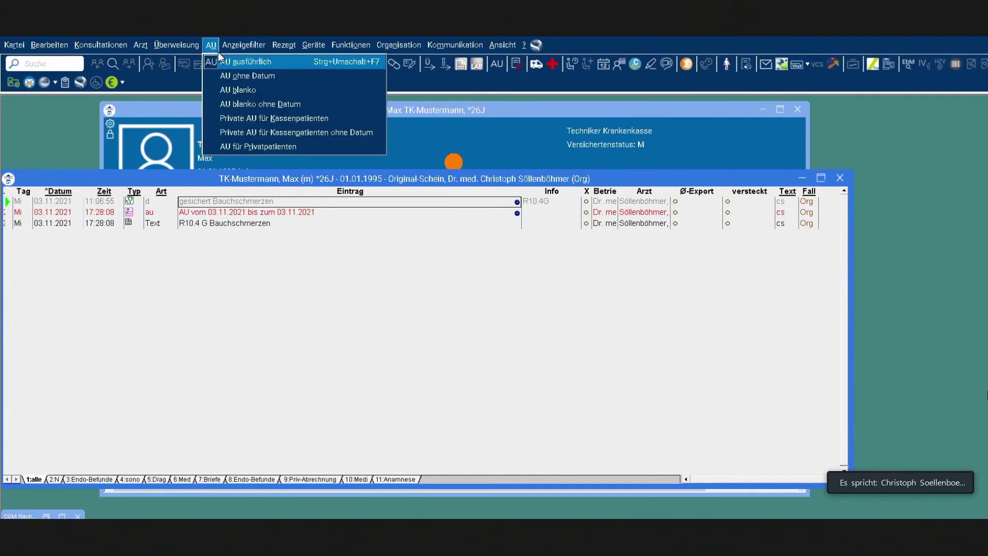
click(227, 62)
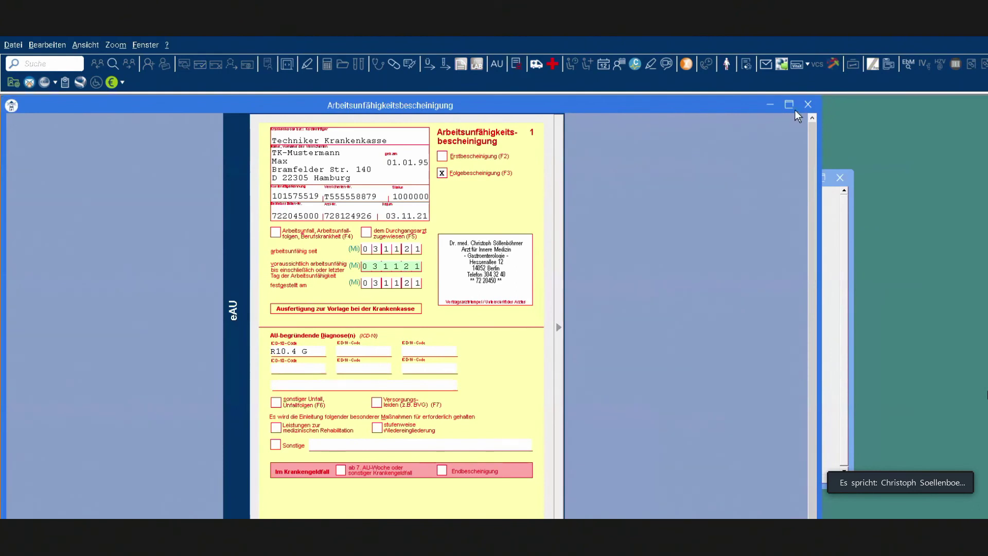
click(807, 104)
Step: Delete the unsigned sick note entry dated 03.11.2021 and its R10.4 G Bauchschmerzen text entry from the medical record
click(332, 211)
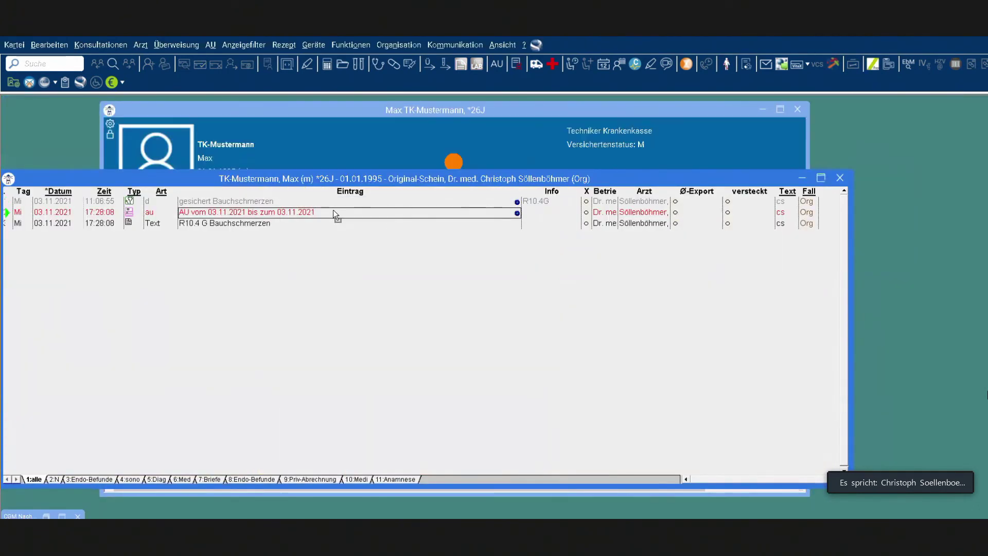
key(Delete)
key(Return)
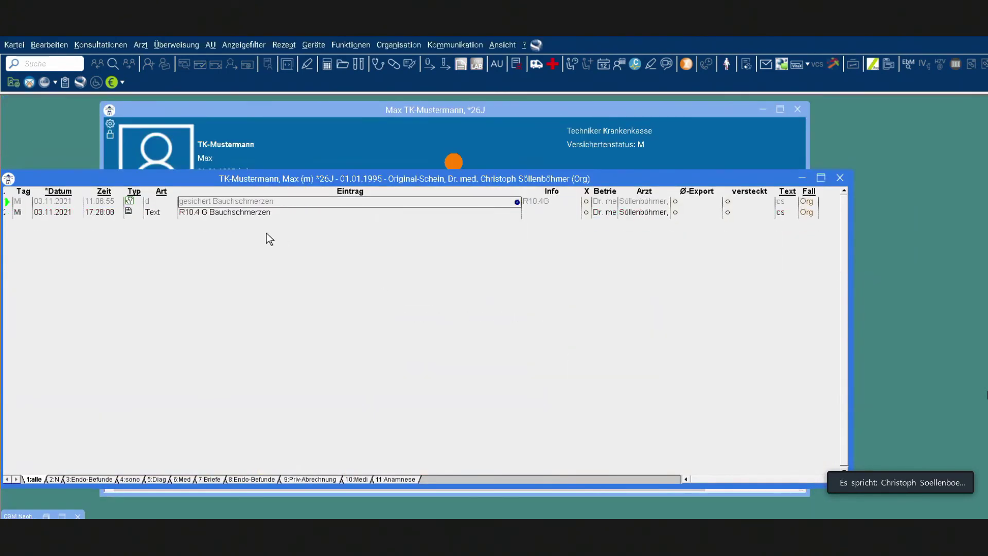
click(292, 212)
key(Delete)
key(Return)
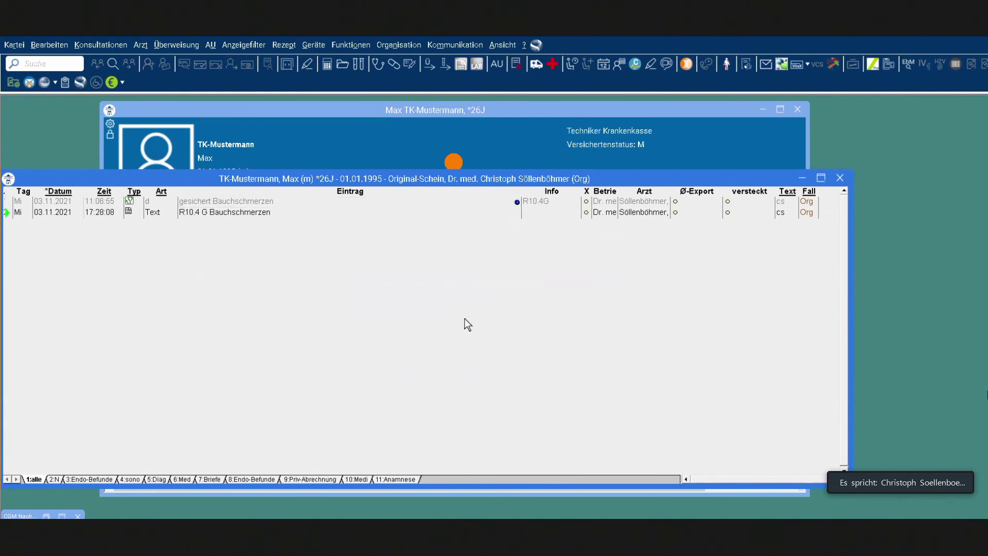
Step: Create a new detailed sick note (AU ausführlich) and add the billing diagnosis Bauchschmerzen (R10.4) to it
click(208, 45)
click(219, 61)
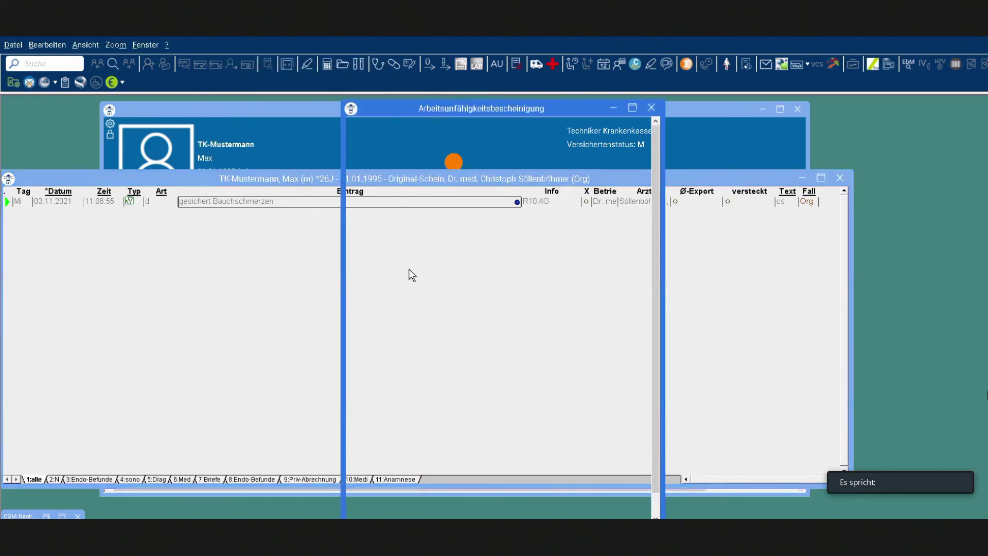
double_click(394, 354)
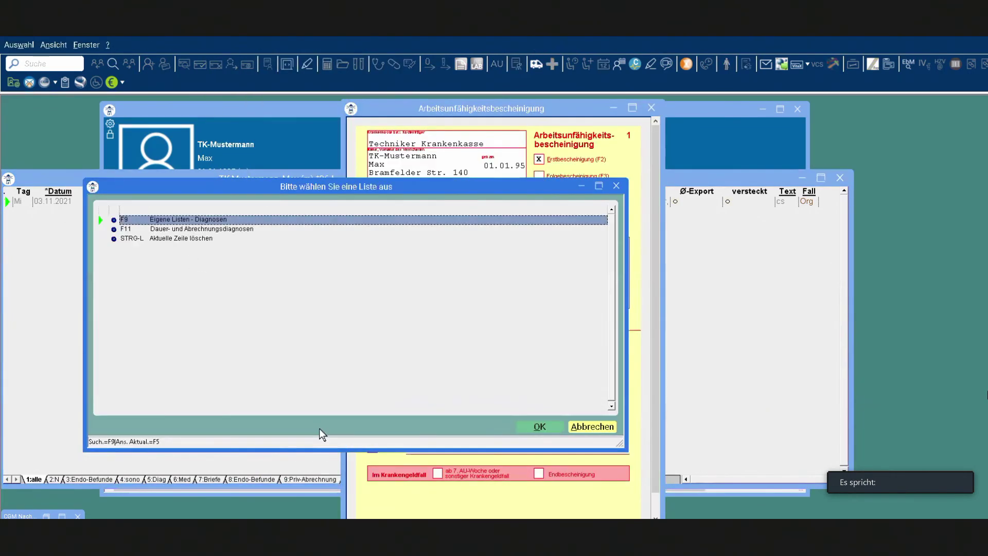
double_click(252, 233)
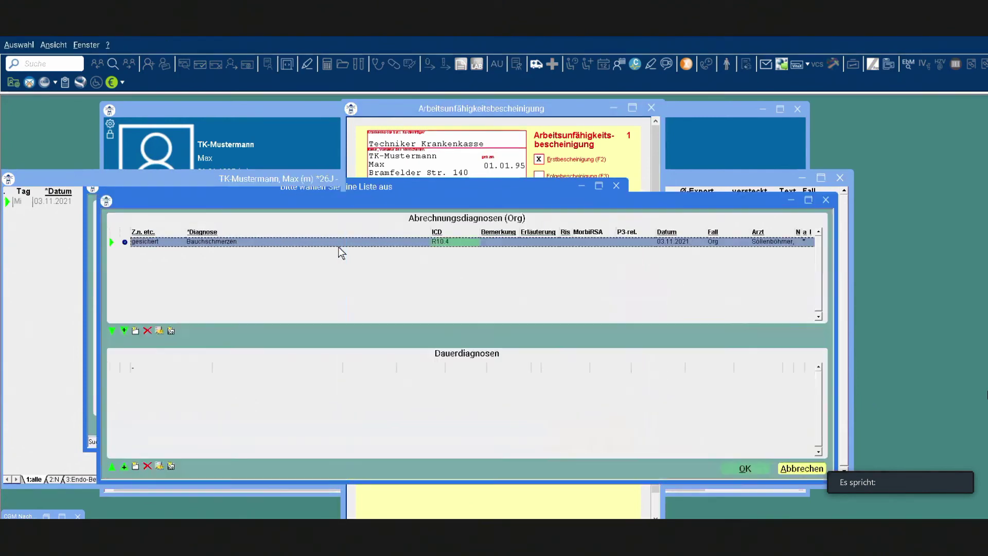
click(200, 242)
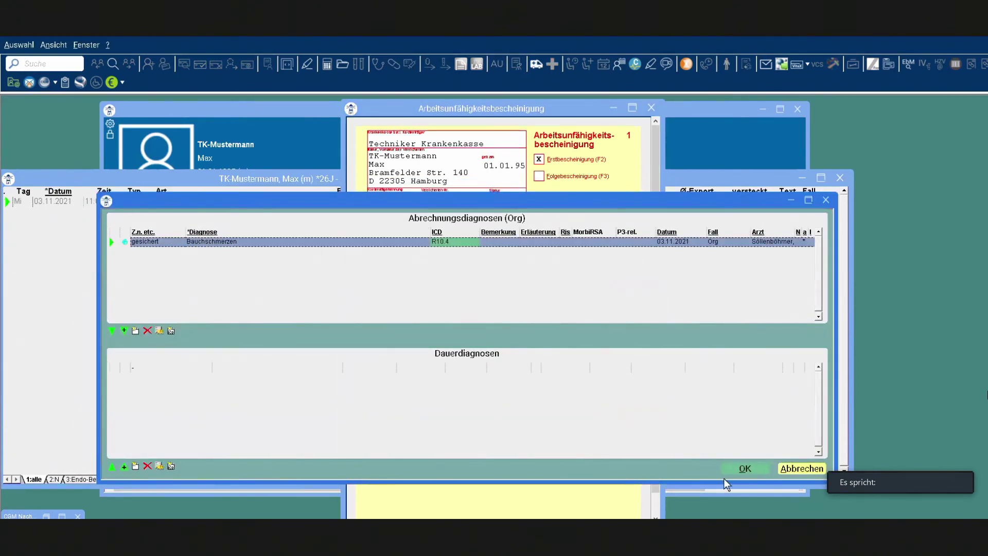
click(743, 468)
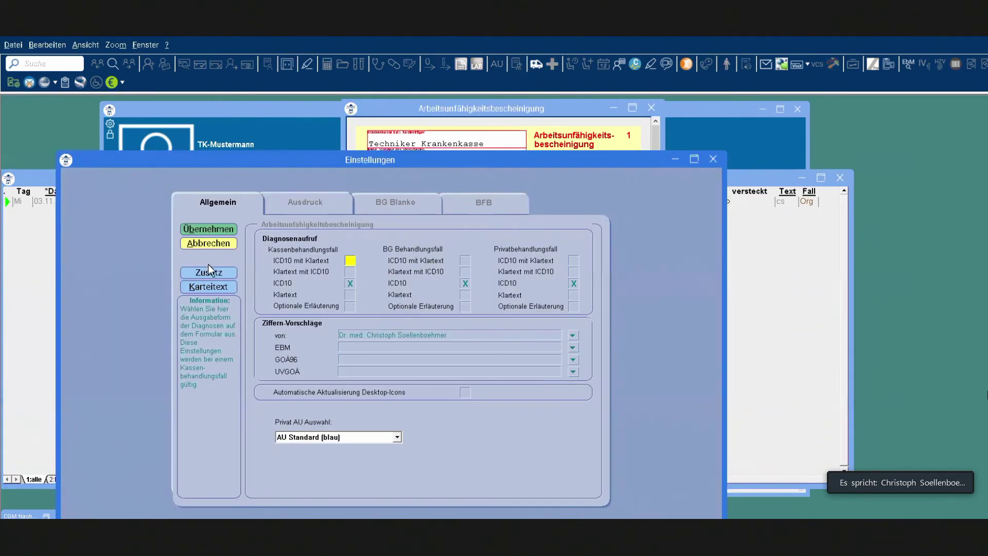
Step: Check the KBV eAU activation in the sick note's additional settings and save the settings
click(209, 271)
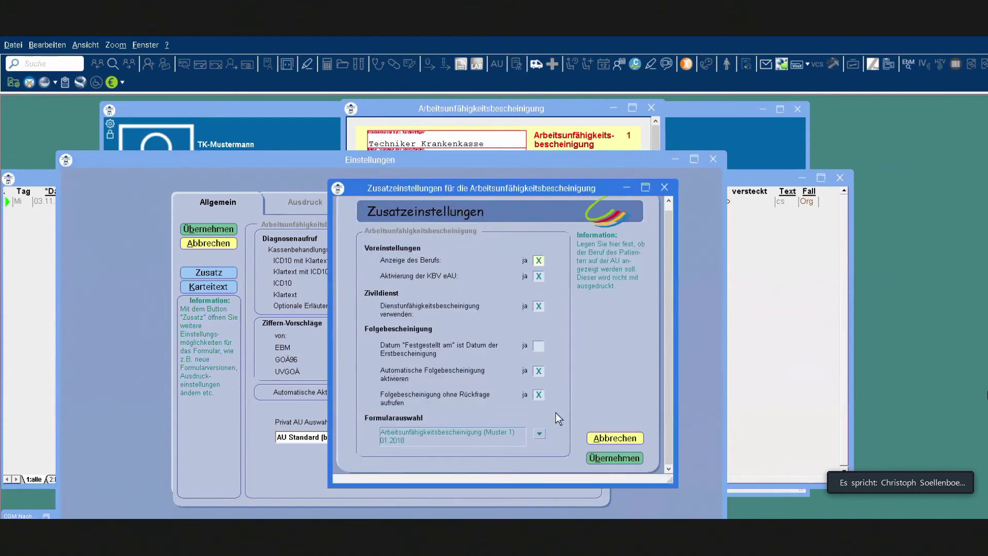
click(614, 458)
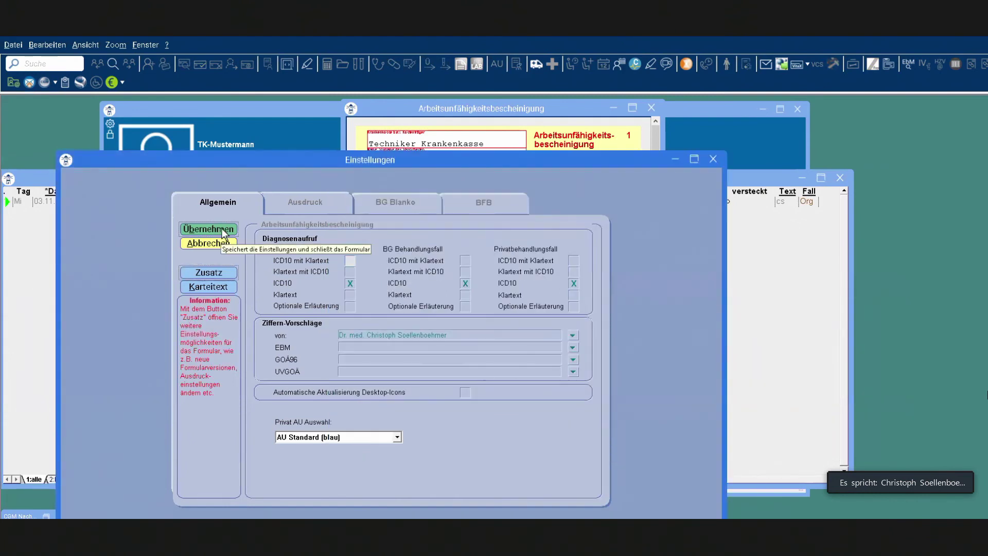
click(221, 231)
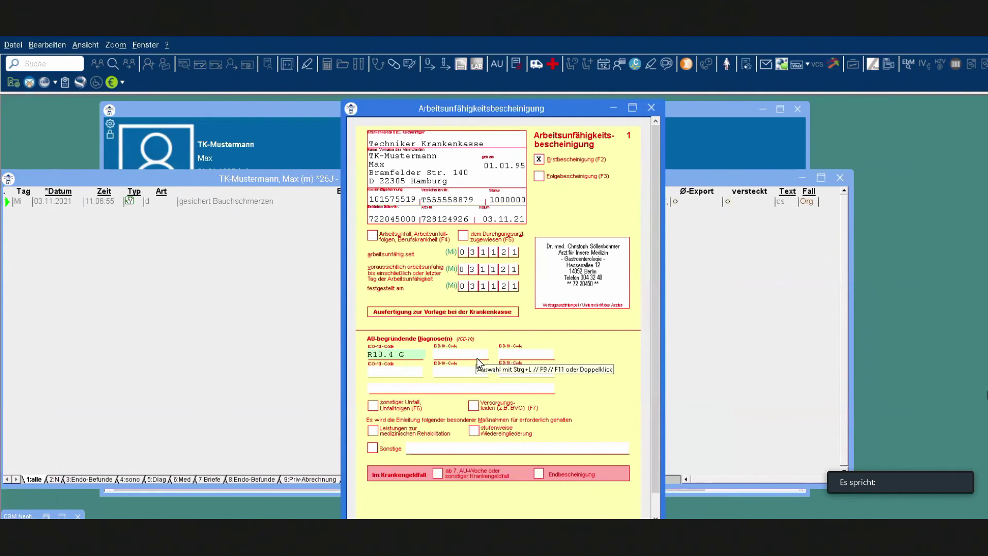
Step: Issue the sick note with an electronic signature and switch to CGM TURBOMED eCOCKPIT
double_click(481, 358)
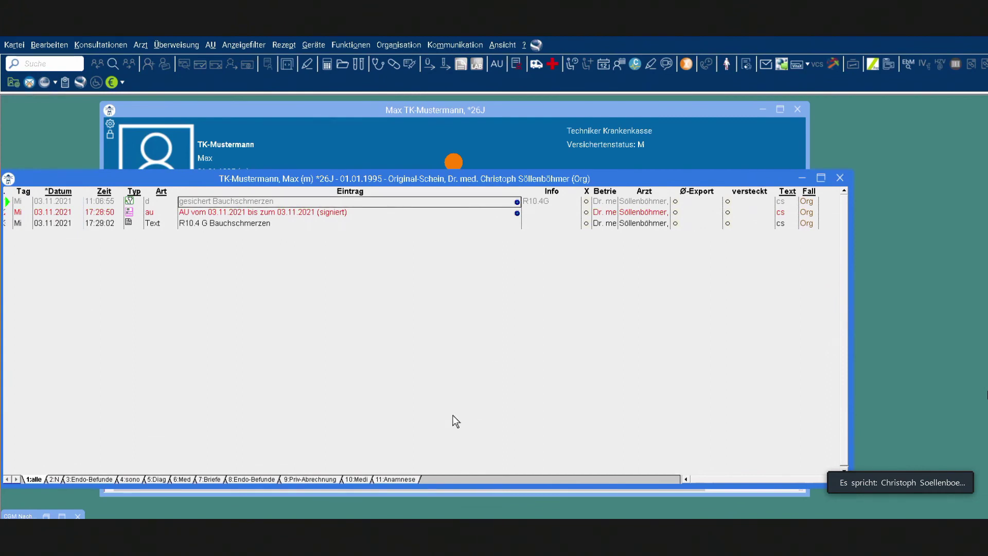
key(alt+Tab)
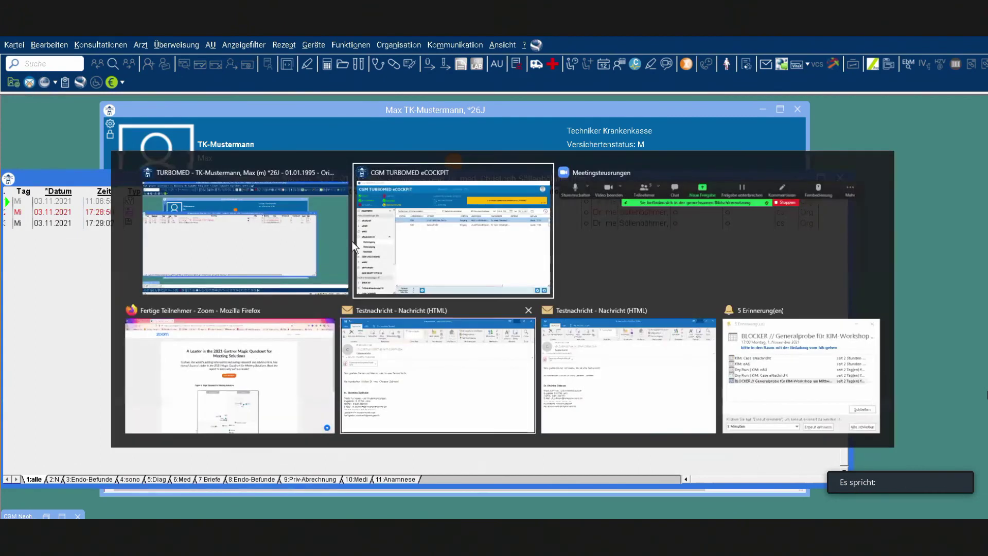
click(469, 266)
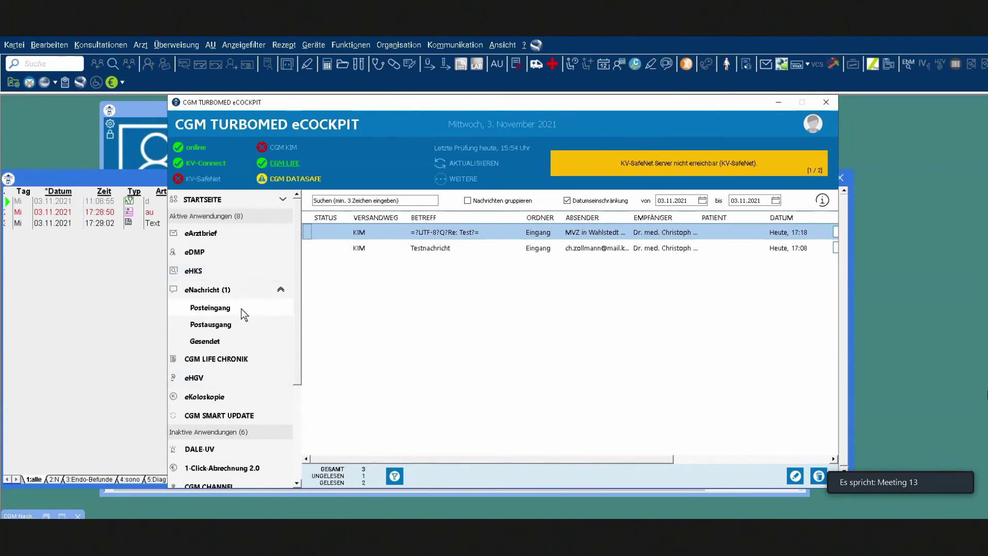